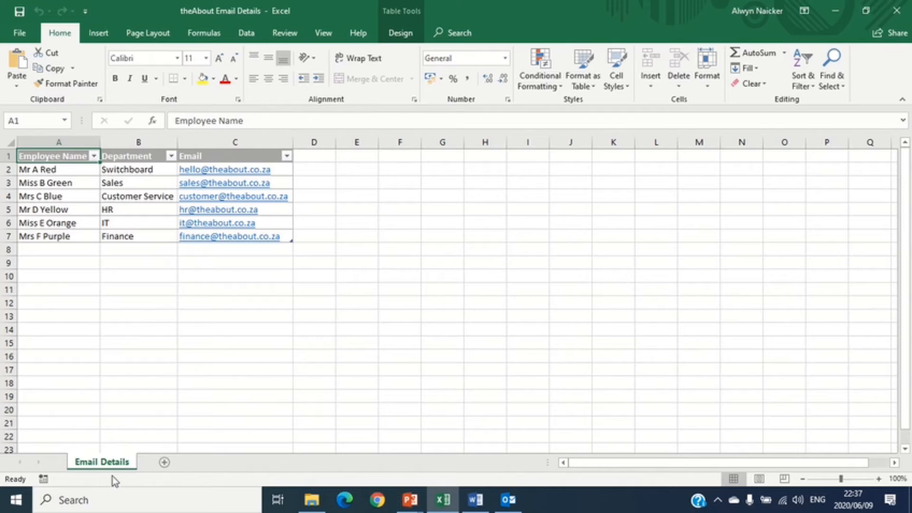
Close the theAbout Email Details workbook and switch to the blank Word document
{"action": "left_click", "coordinate": [259, 360]}
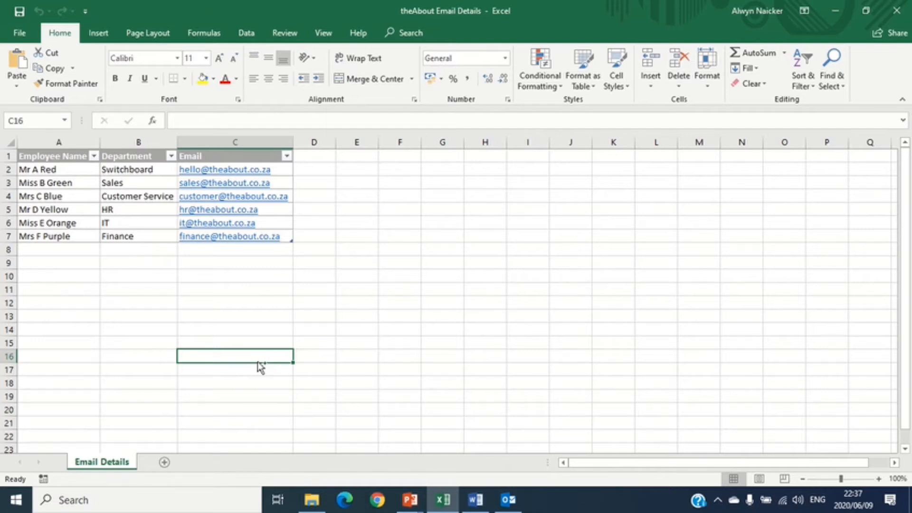
{"action": "key", "text": "ctrl+w"}
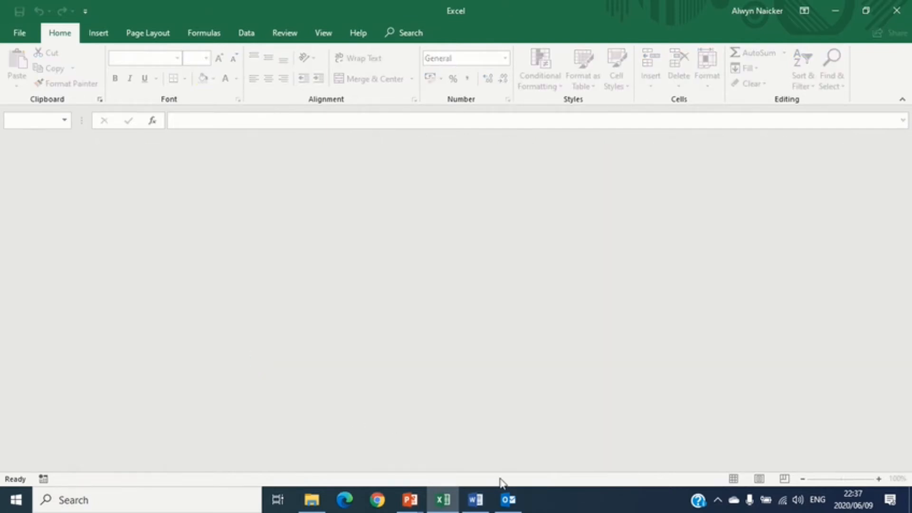
{"action": "left_click", "coordinate": [475, 499]}
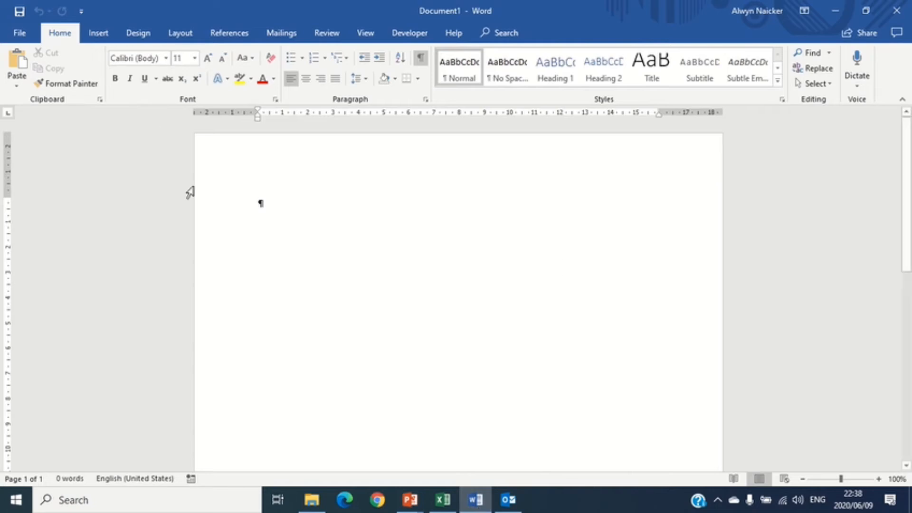
Write the greeting "Dear " and, in a new paragraph below it, the line "Please review the new workshop:"
{"action": "type", "text": "Dear"}
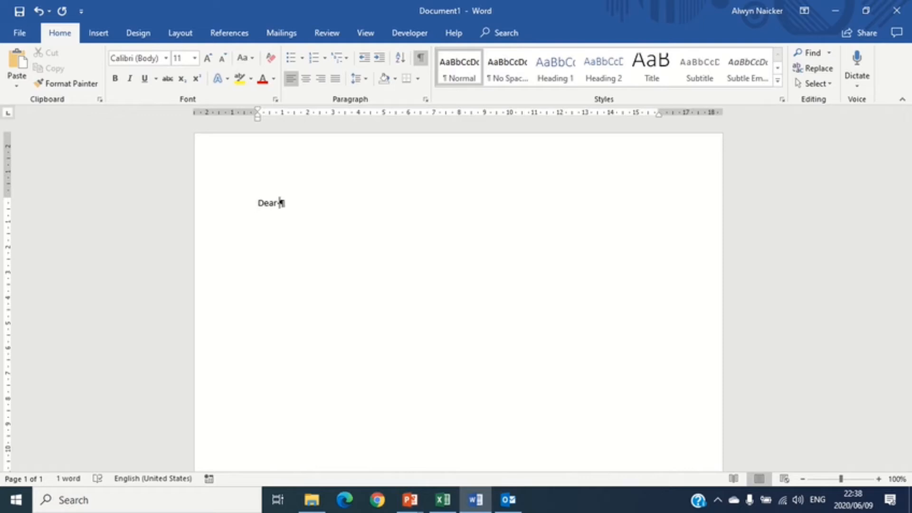
{"action": "key", "text": "Return"}
{"action": "type", "text": "Pleas"}
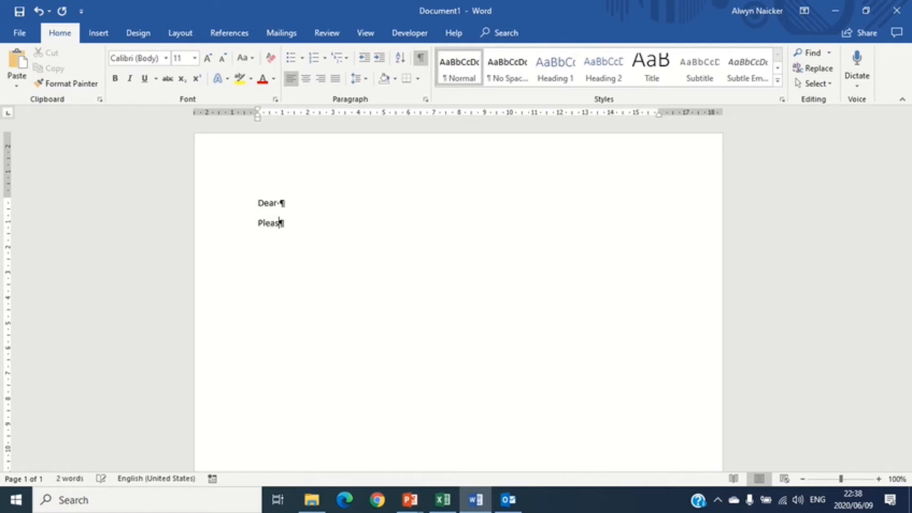
{"action": "type", "text": "e review the new "}
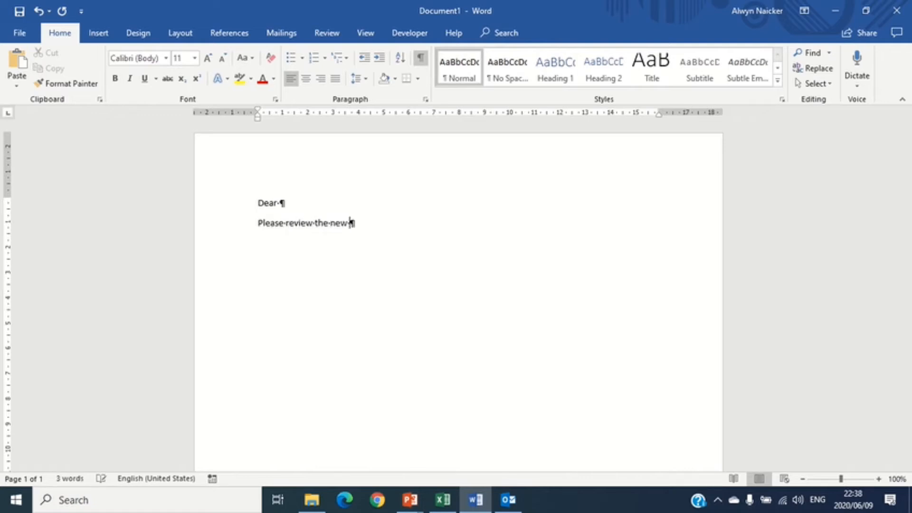
{"action": "type", "text": "workshop:"}
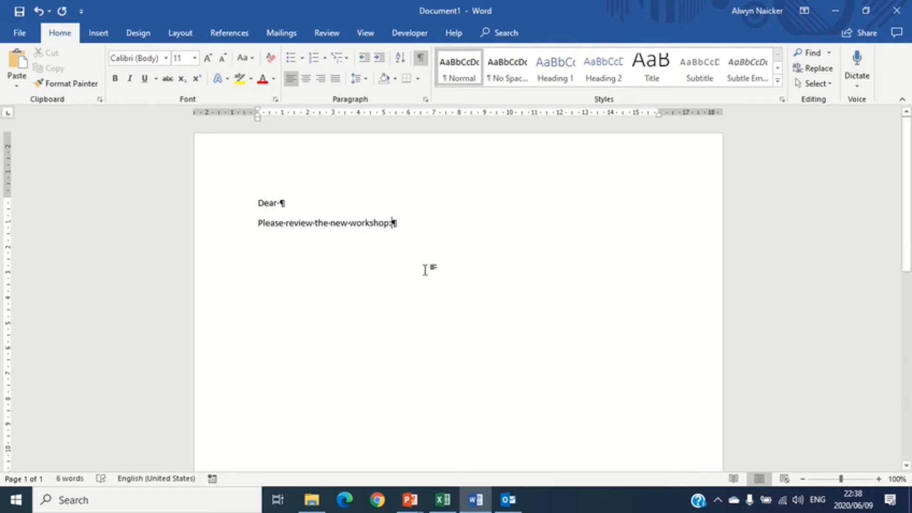
Format both text lines with font size 14 and a dark blue theme font color
{"action": "left_click_drag", "start_coordinate": [235, 207], "coordinate": [237, 229]}
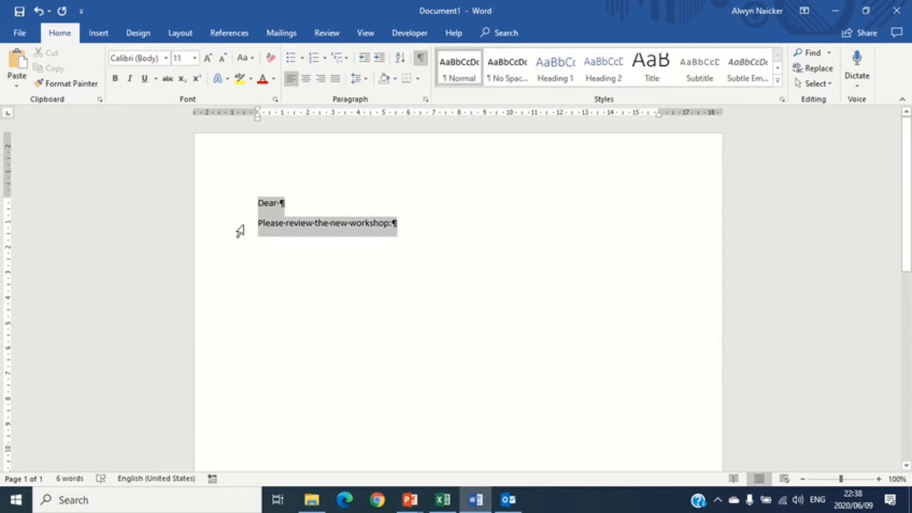
{"action": "left_click", "coordinate": [208, 59]}
{"action": "left_click", "coordinate": [208, 59]}
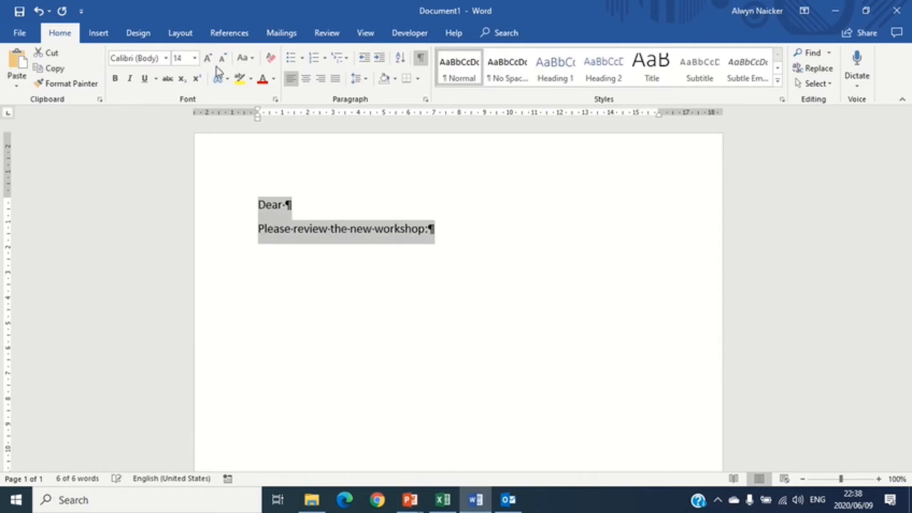
{"action": "left_click", "coordinate": [274, 81]}
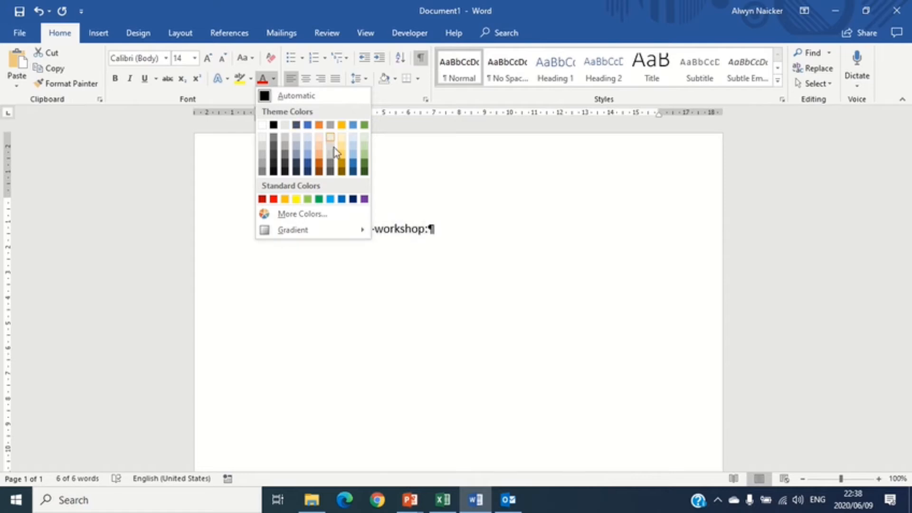
{"action": "left_click", "coordinate": [351, 167]}
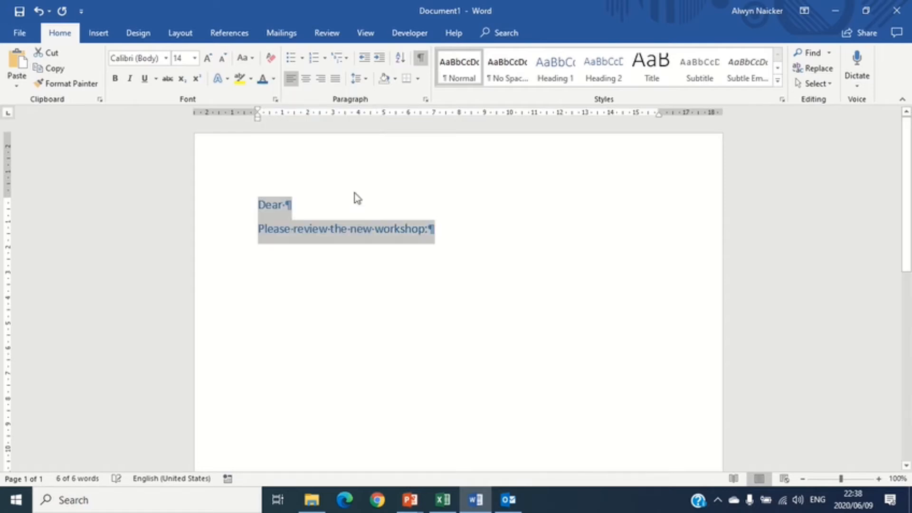
Insert the Workshop picture from the theAbout folder on the Desktop in a new paragraph below the second text line
{"action": "left_click", "coordinate": [454, 232]}
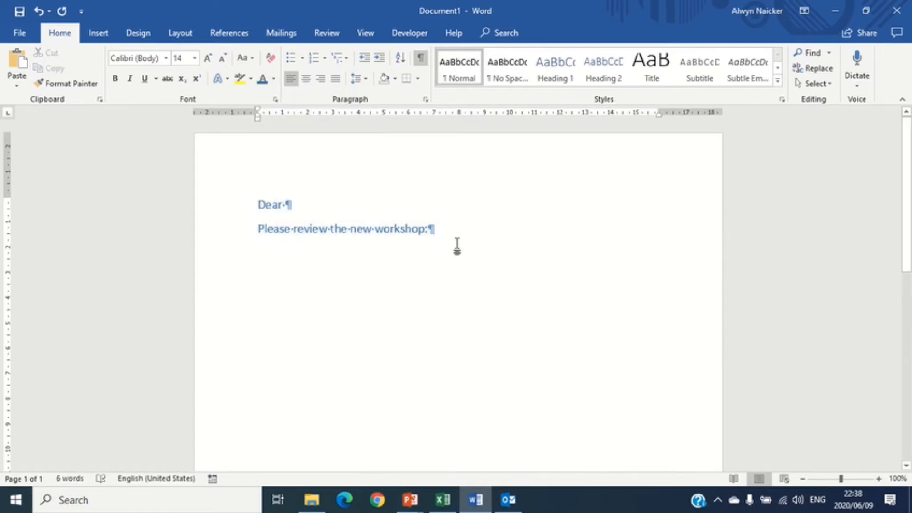
{"action": "key", "text": "Return"}
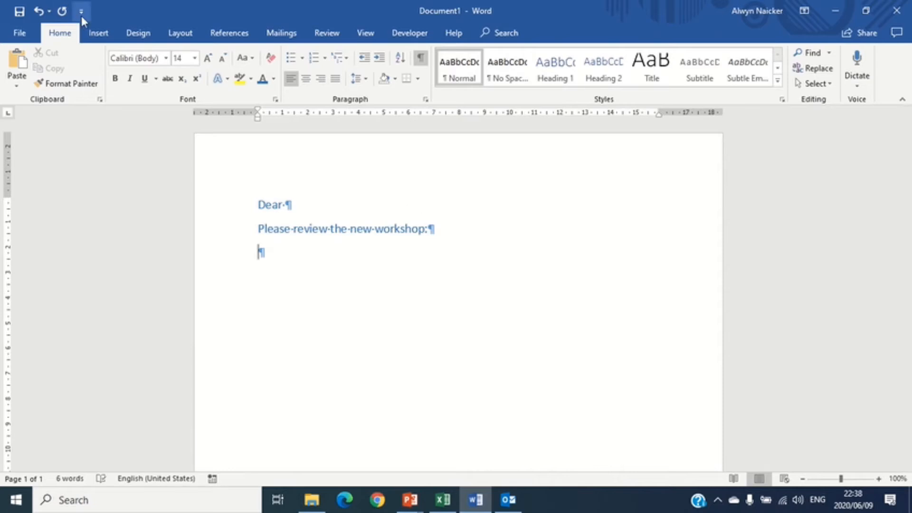
{"action": "left_click", "coordinate": [100, 36]}
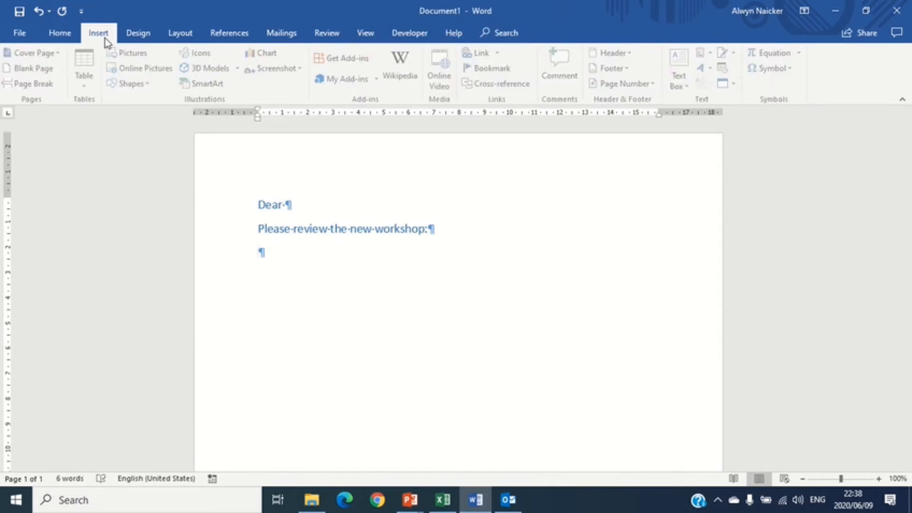
{"action": "left_click", "coordinate": [131, 52]}
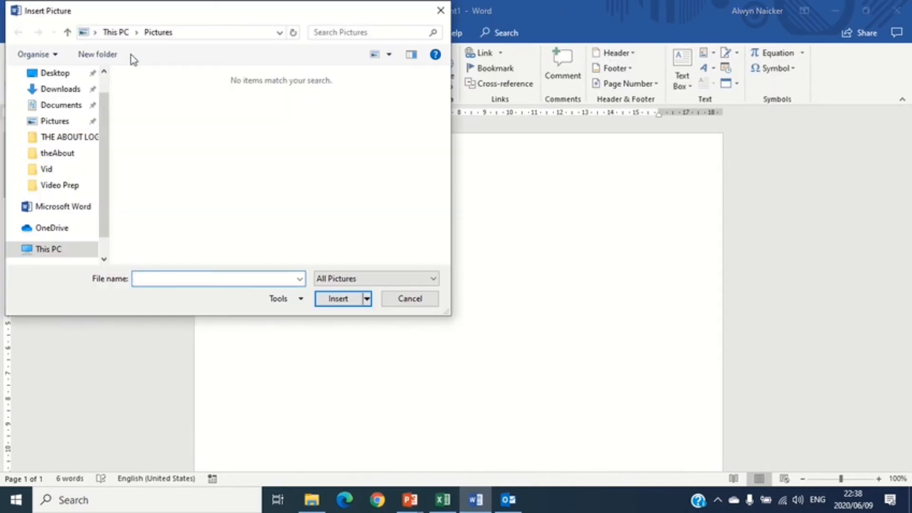
{"action": "scroll", "coordinate": [103, 90], "scroll_direction": "up", "scroll_amount": 2}
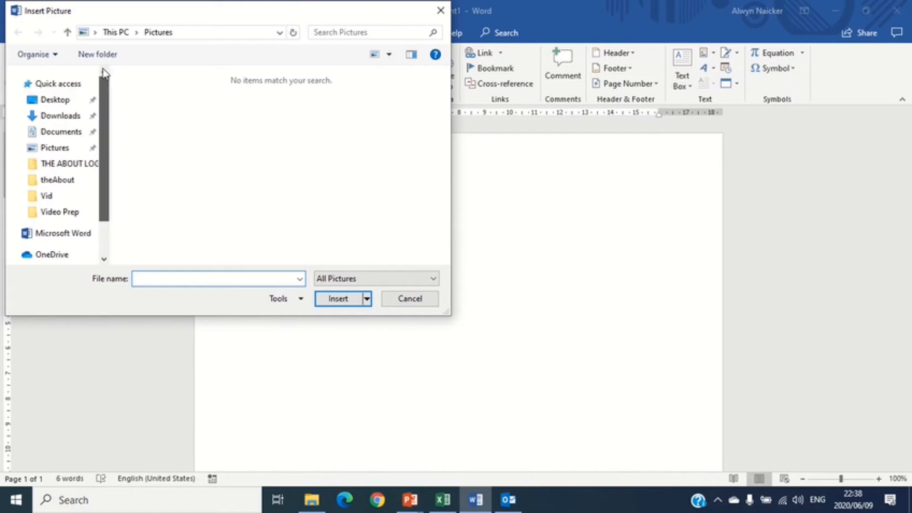
{"action": "left_click", "coordinate": [55, 99]}
{"action": "double_click", "coordinate": [146, 95]}
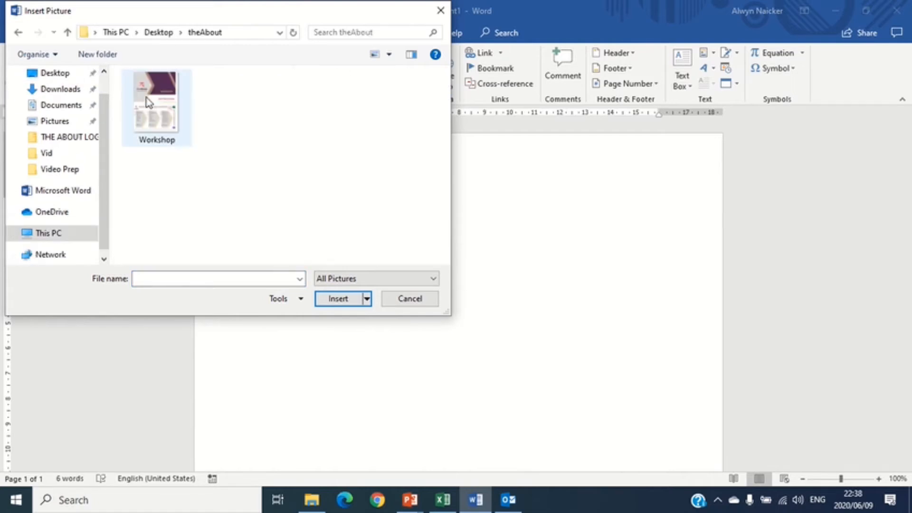
{"action": "double_click", "coordinate": [148, 102]}
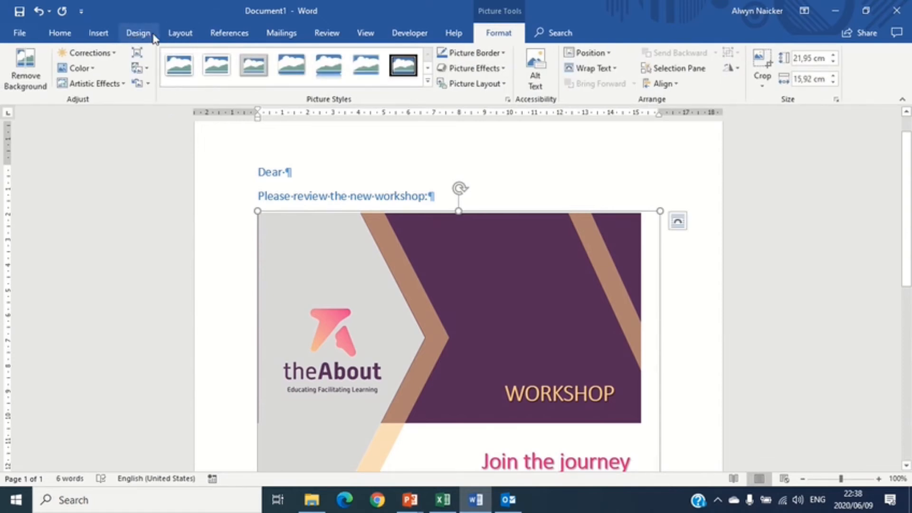
Set the page margins to the Narrow preset, 1,27 cm on all sides
{"action": "left_click", "coordinate": [180, 34]}
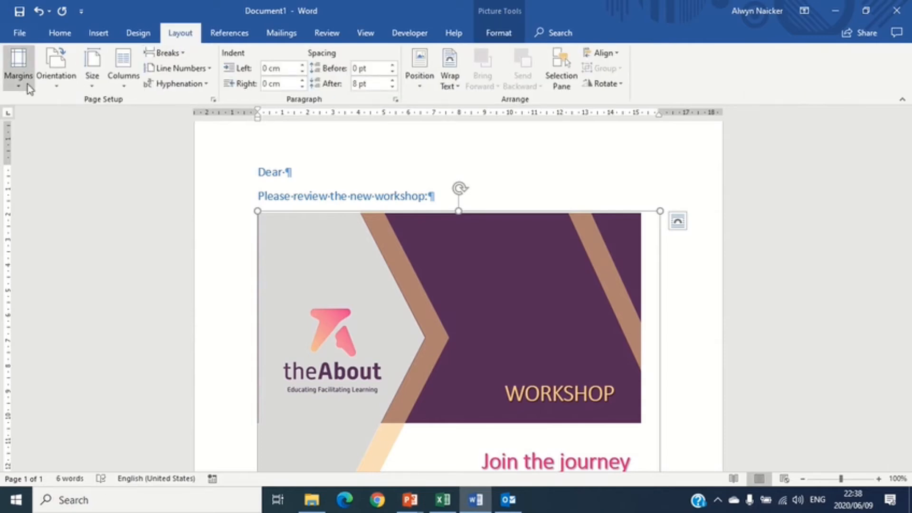
{"action": "left_click", "coordinate": [18, 65]}
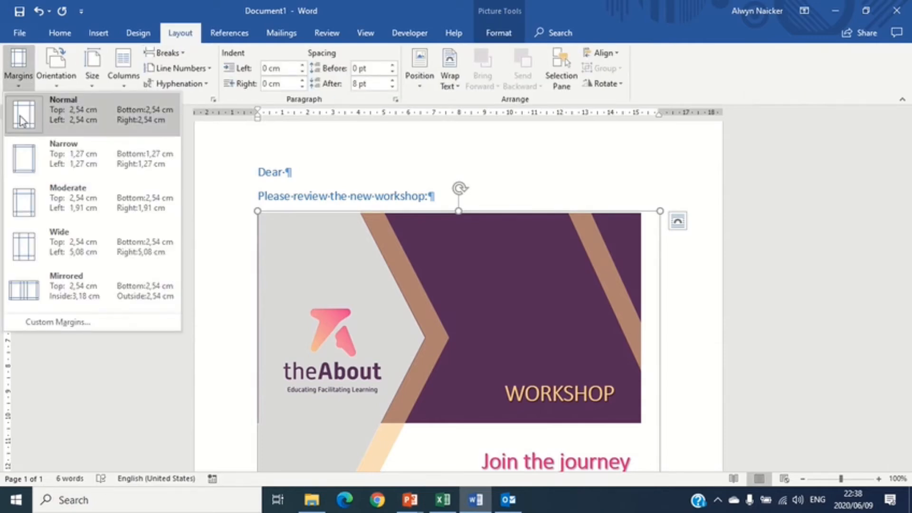
{"action": "left_click", "coordinate": [18, 160]}
Enlarge the workshop picture proportionally from its lower corner so it nearly fills the width between the margins
{"action": "scroll", "coordinate": [742, 383], "scroll_direction": "down", "scroll_amount": 3}
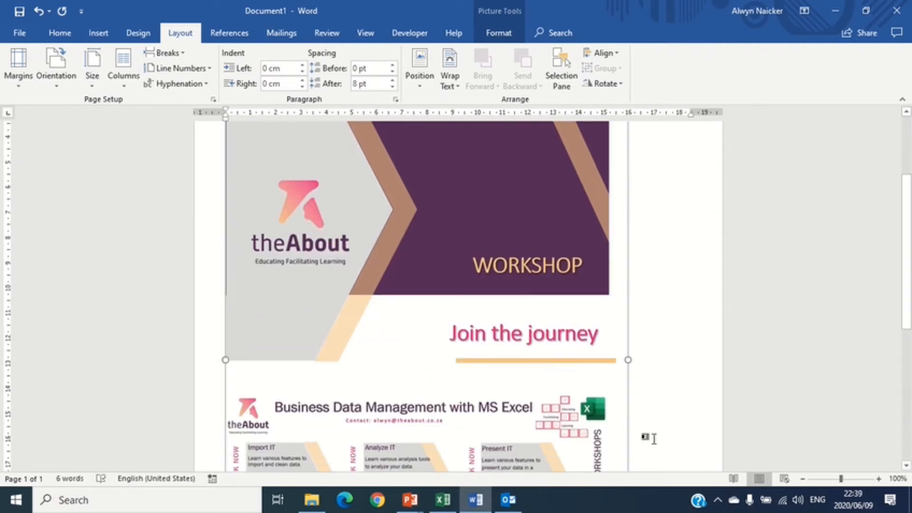
{"action": "scroll", "coordinate": [636, 397], "scroll_direction": "down", "scroll_amount": 3}
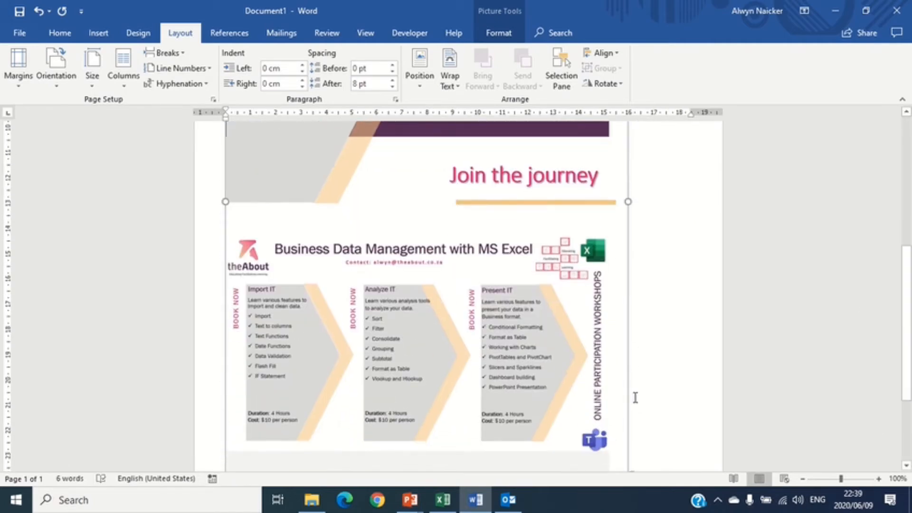
{"action": "scroll", "coordinate": [635, 397], "scroll_direction": "down", "scroll_amount": 3}
{"action": "left_click_drag", "start_coordinate": [632, 346], "coordinate": [684, 399]}
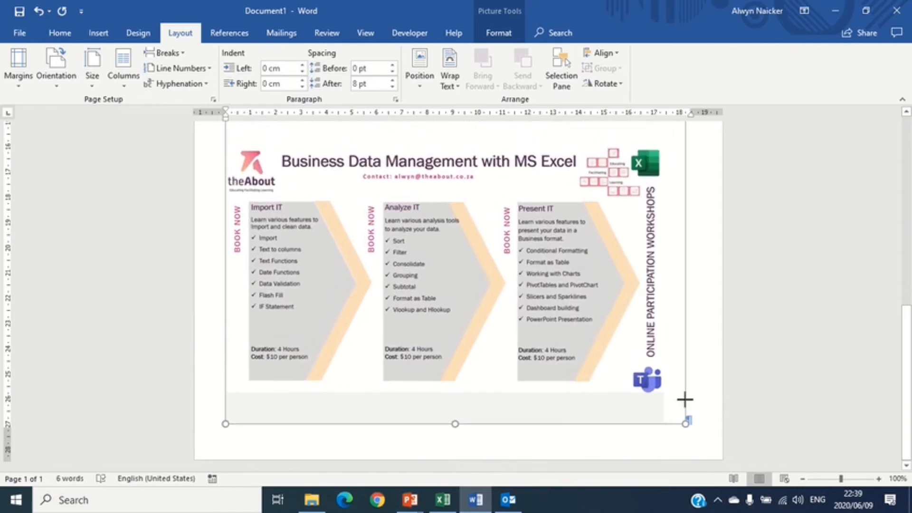
{"action": "scroll", "coordinate": [572, 363], "scroll_direction": "up", "scroll_amount": 9}
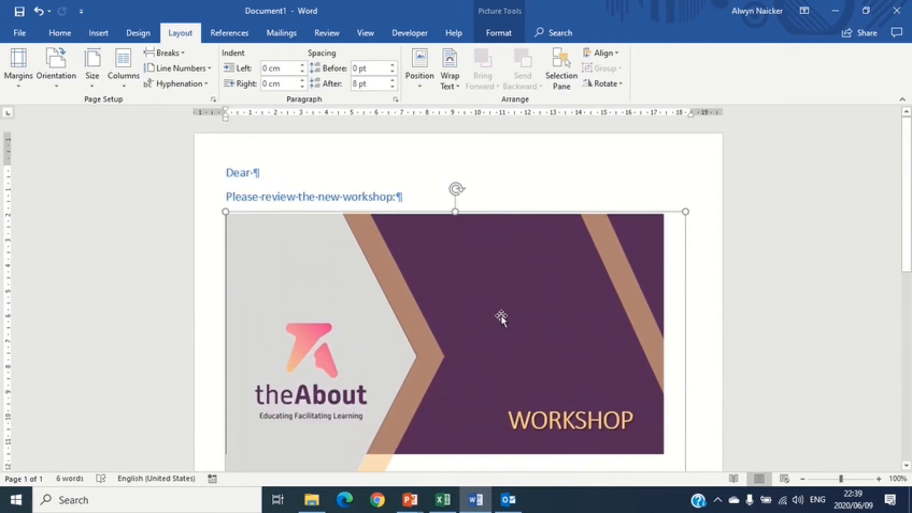
Use the Email Details table of the existing theAbout Email Details workbook as the mail merge recipient list, with the first row as column headers
{"action": "left_click", "coordinate": [259, 172]}
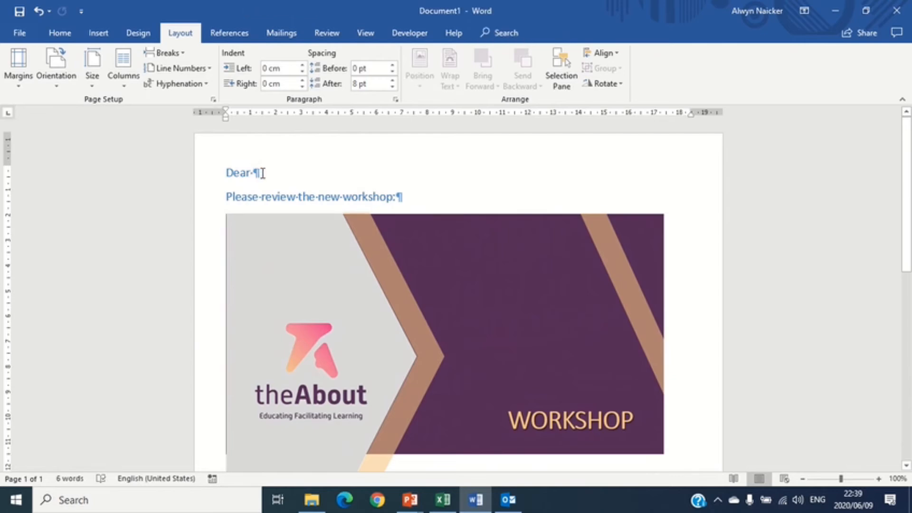
{"action": "left_click", "coordinate": [291, 29]}
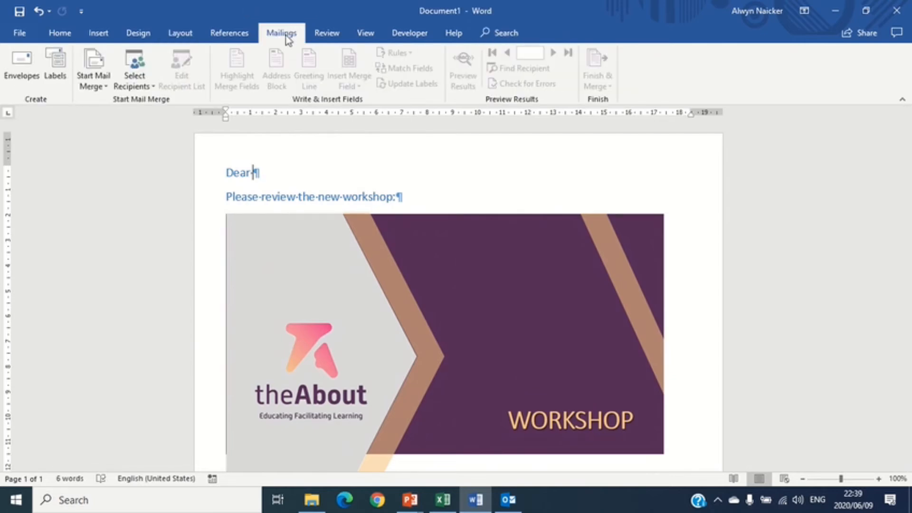
{"action": "left_click", "coordinate": [138, 86]}
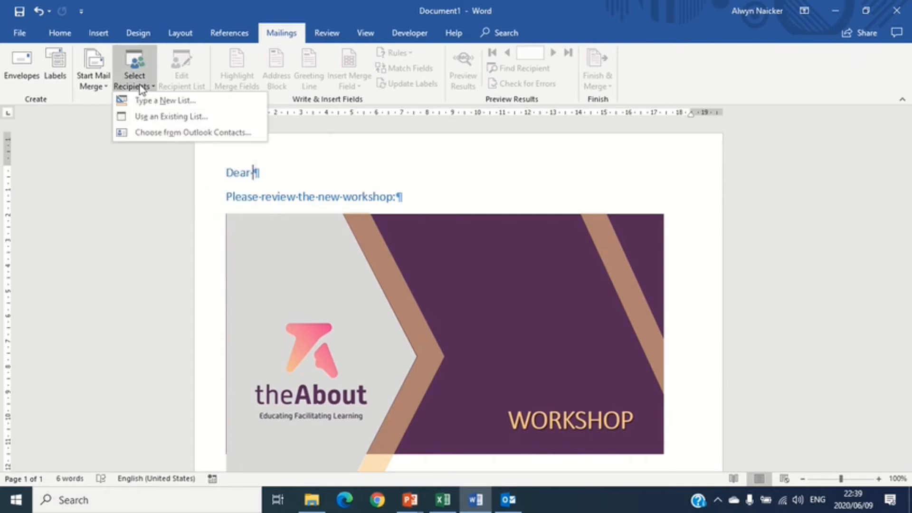
{"action": "left_click", "coordinate": [153, 119]}
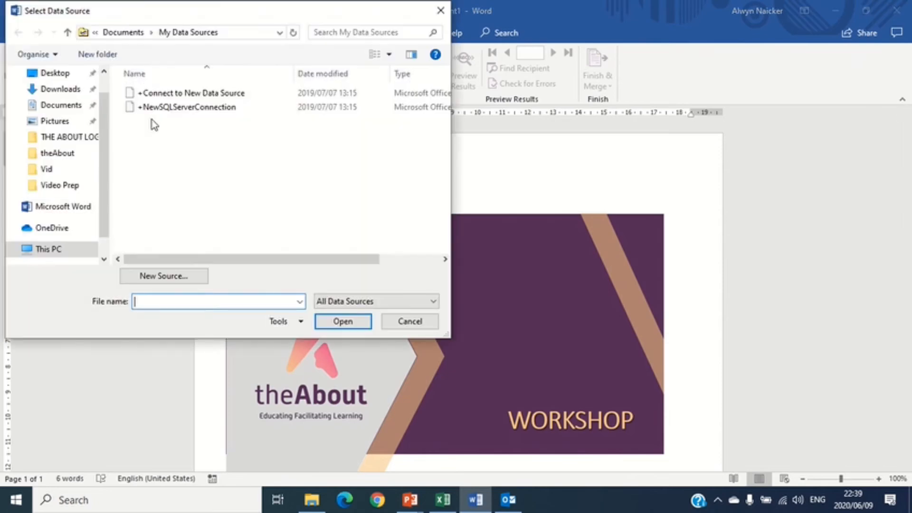
{"action": "left_click", "coordinate": [56, 73]}
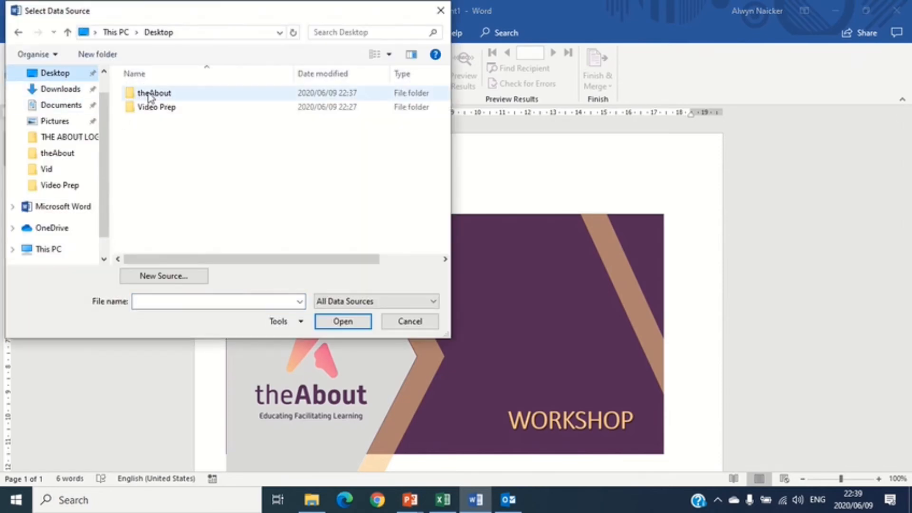
{"action": "left_click", "coordinate": [151, 94]}
{"action": "double_click", "coordinate": [151, 94]}
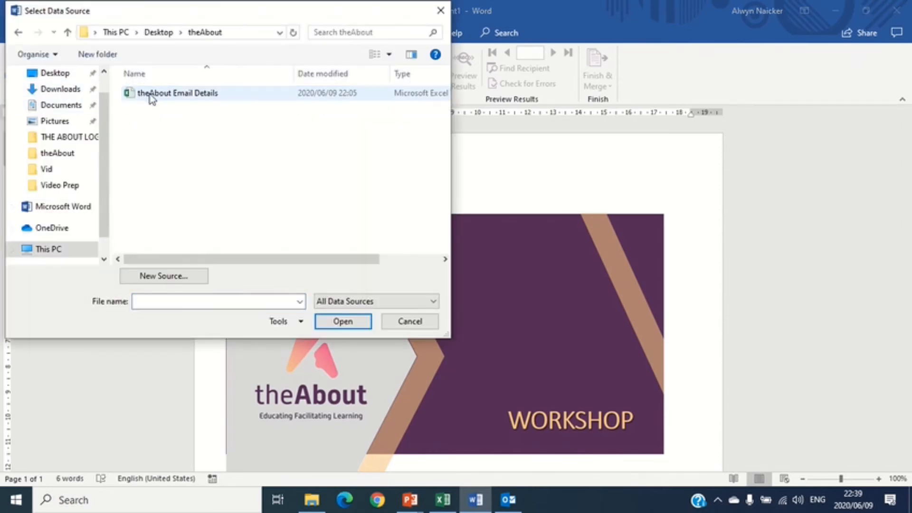
{"action": "double_click", "coordinate": [185, 94]}
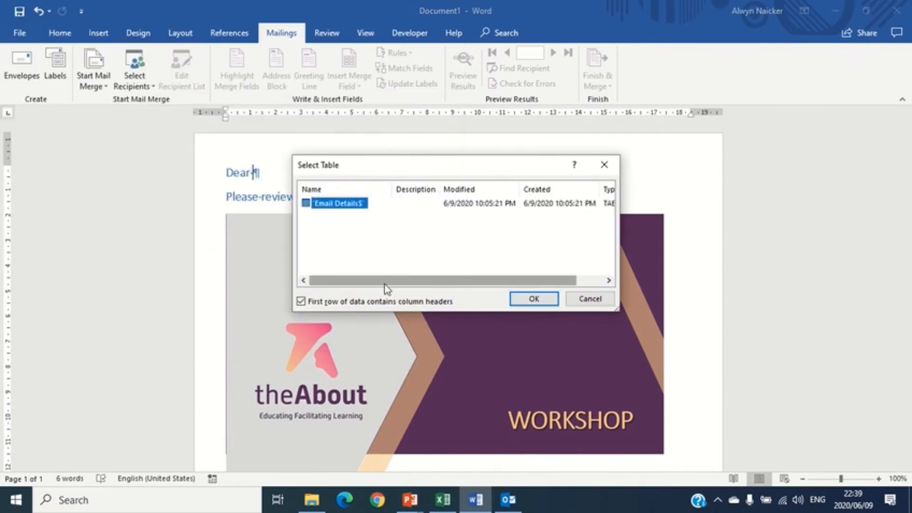
{"action": "double_click", "coordinate": [349, 204]}
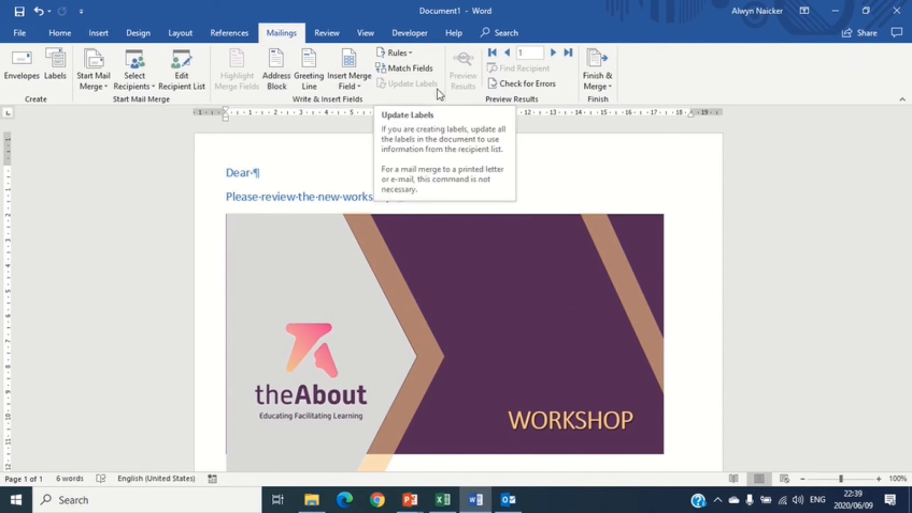
Insert the Employee_Name merge field after "Dear" and preview the merge results
{"action": "left_click", "coordinate": [349, 87]}
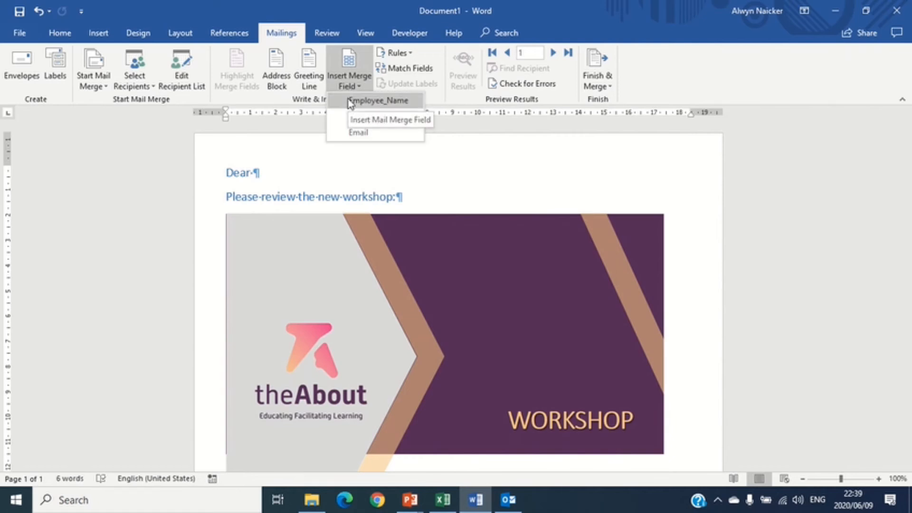
{"action": "left_click", "coordinate": [350, 101]}
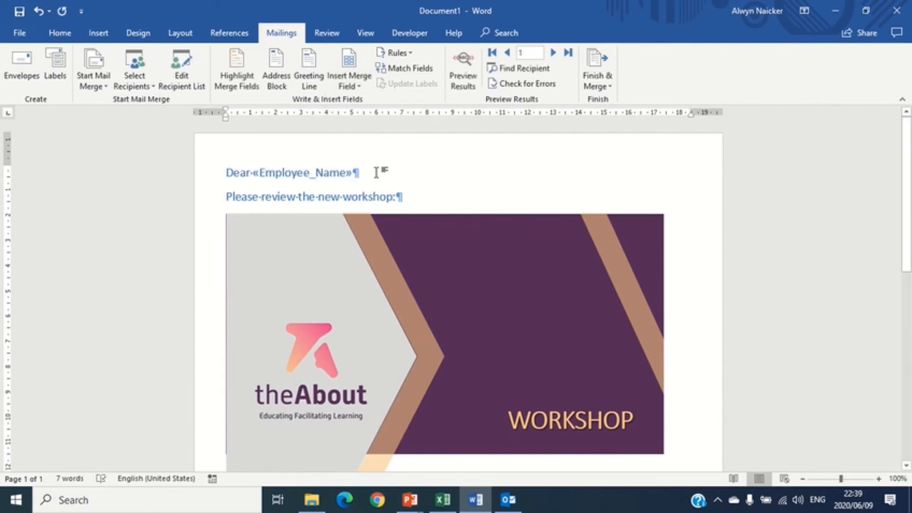
{"action": "left_click", "coordinate": [464, 79]}
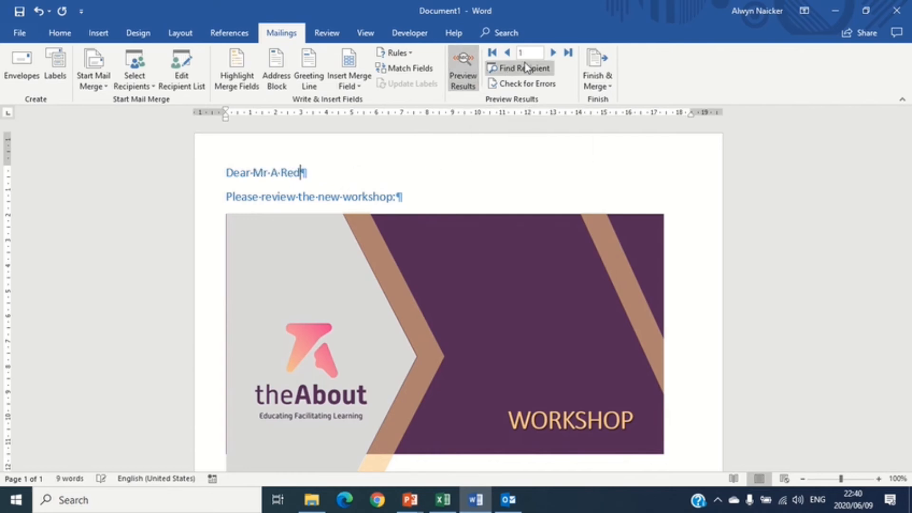
Page through the merge preview from the first to the fifth recipient record to check the personalised greeting
{"action": "left_click", "coordinate": [553, 53]}
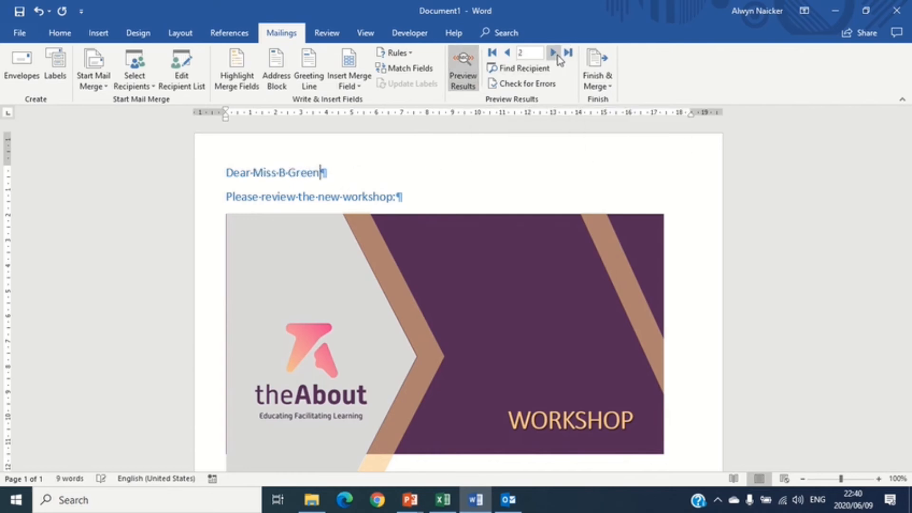
{"action": "left_click", "coordinate": [554, 53]}
{"action": "left_click", "coordinate": [554, 52]}
{"action": "left_click", "coordinate": [554, 53]}
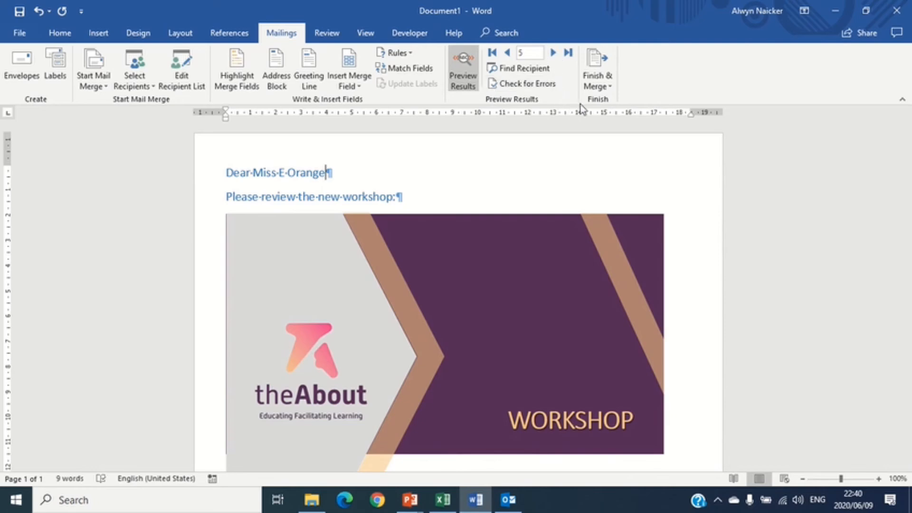
Set up the merge to e-mail messages with the Email field as the recipient address and "Workshop" as the subject line
{"action": "left_click", "coordinate": [596, 84]}
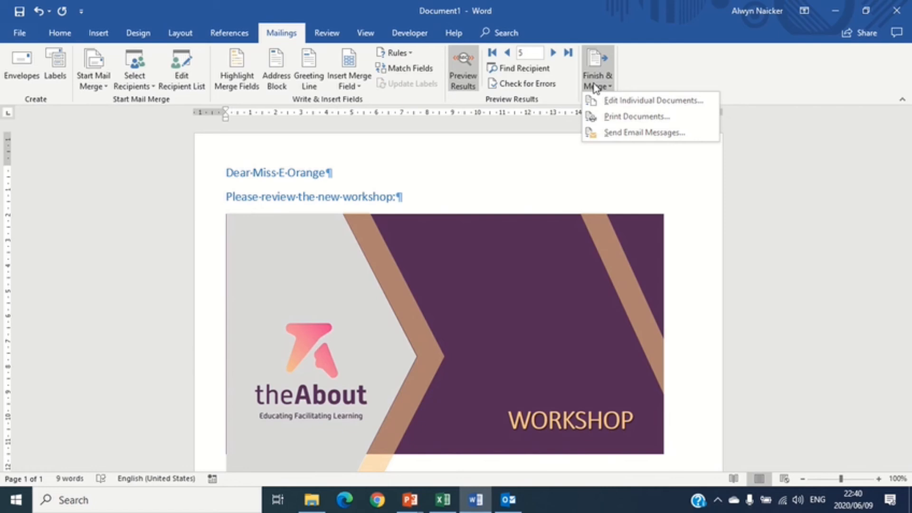
{"action": "left_click", "coordinate": [614, 133]}
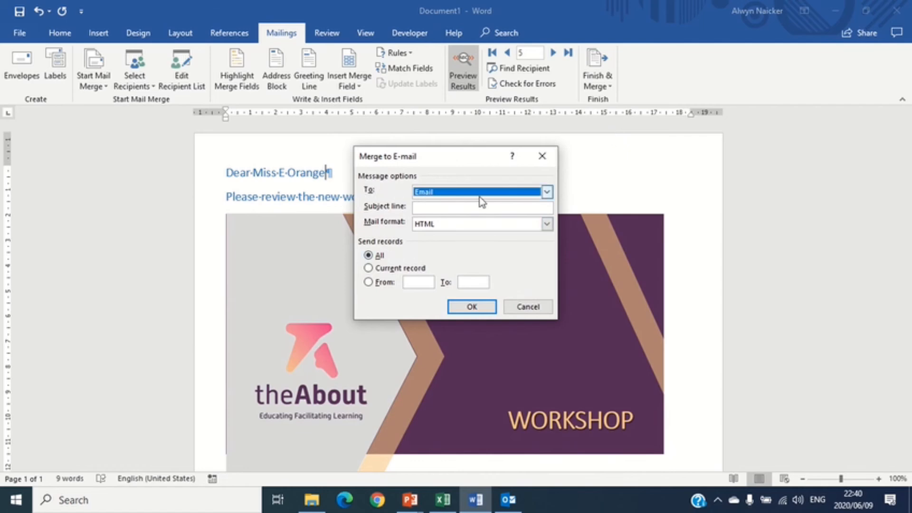
{"action": "left_click", "coordinate": [547, 192]}
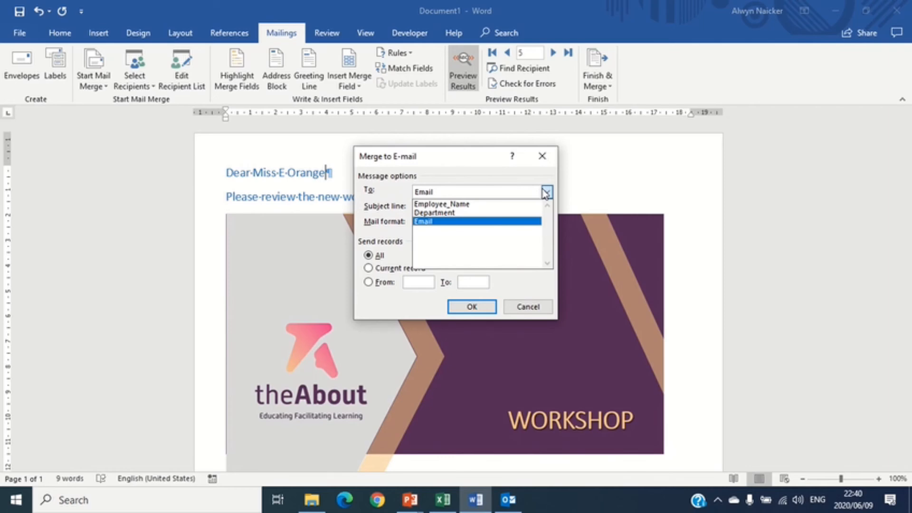
{"action": "left_click", "coordinate": [547, 191]}
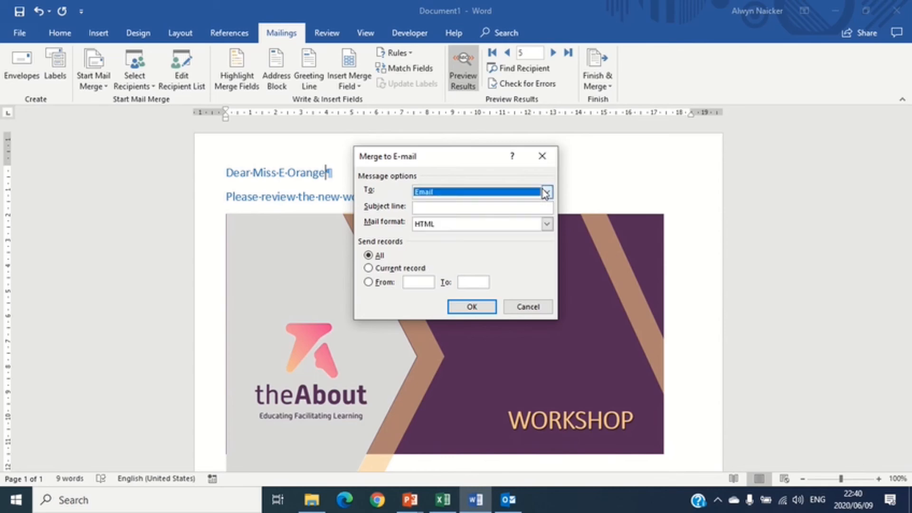
{"action": "left_click", "coordinate": [506, 208]}
{"action": "type", "text": "Workshop"}
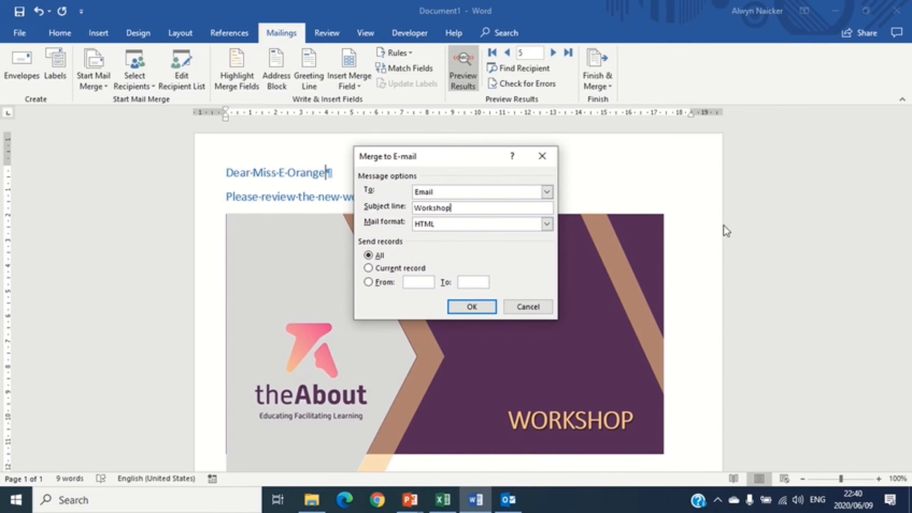
Keep HTML as the mail format and send the merged e-mails to all records
{"action": "left_click", "coordinate": [547, 224]}
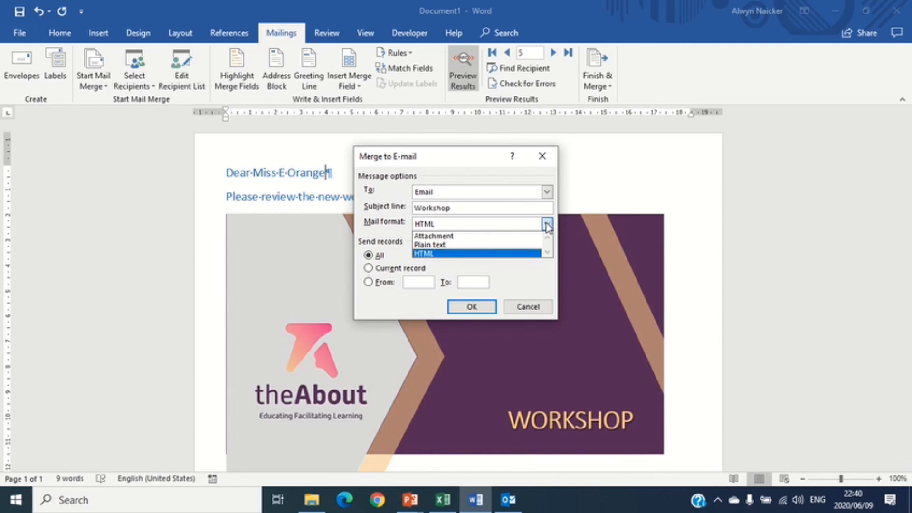
{"action": "left_click", "coordinate": [547, 224]}
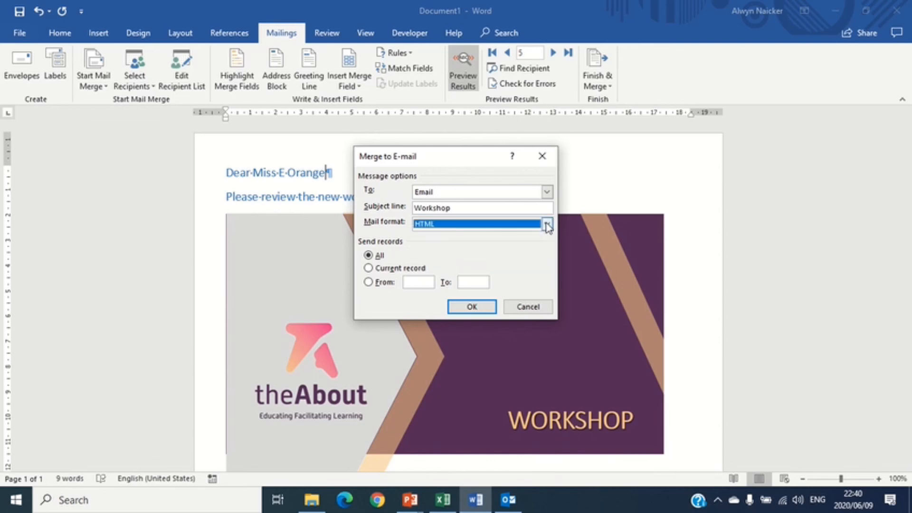
{"action": "left_click", "coordinate": [472, 307]}
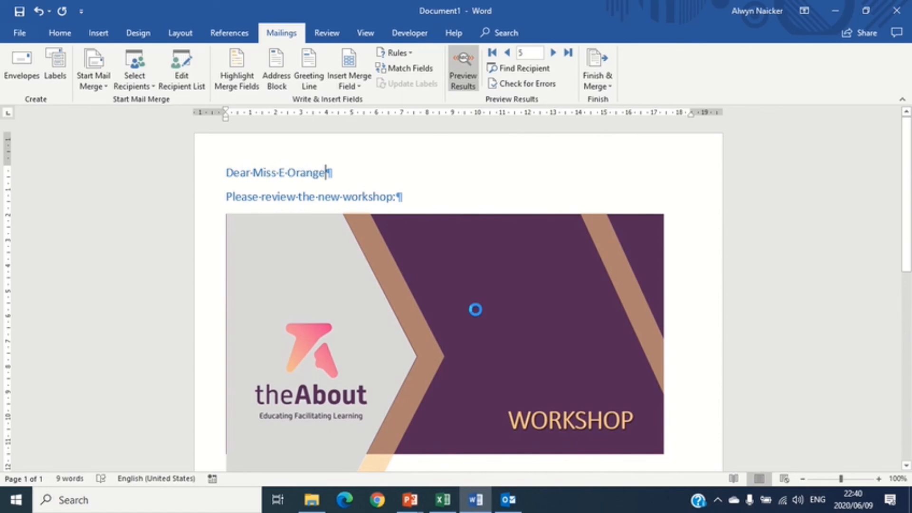
Switch to Outlook and look through the Workshop messages in the Sent folder to check each one's recipient and greeting
{"action": "left_click", "coordinate": [506, 500]}
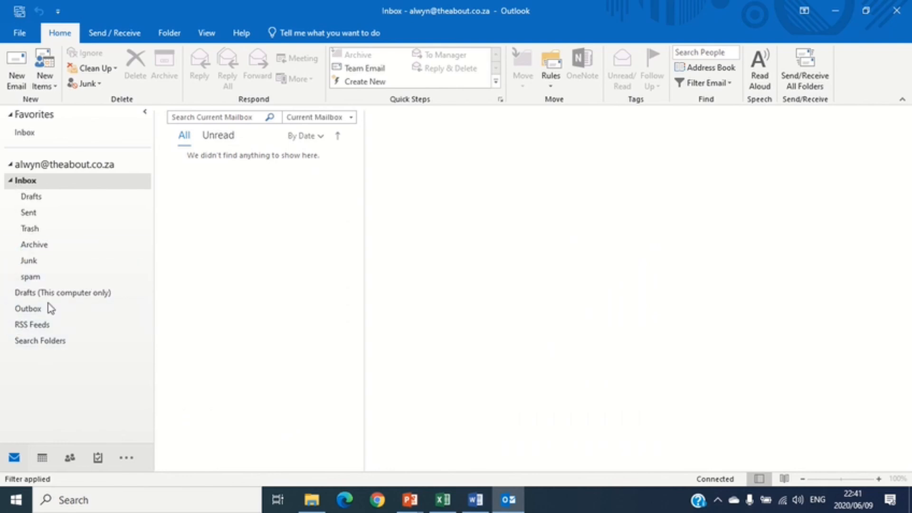
{"action": "left_click", "coordinate": [47, 220]}
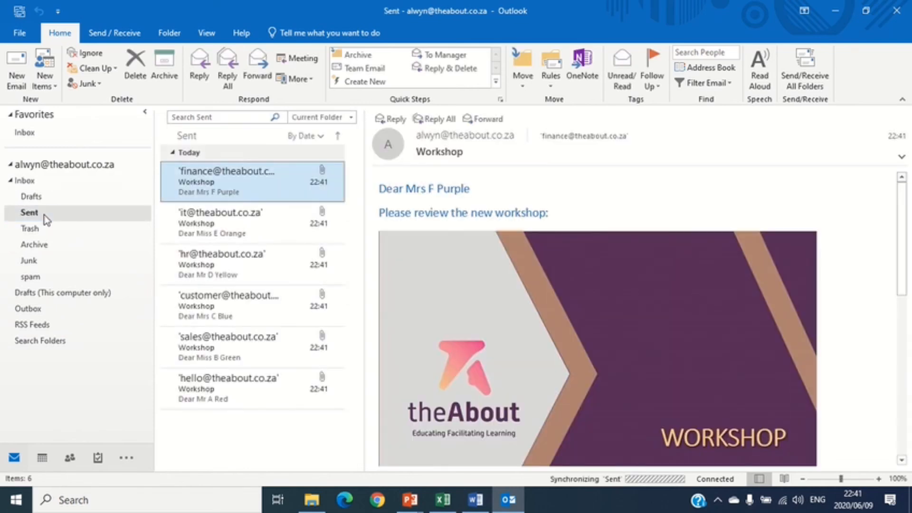
{"action": "left_click", "coordinate": [204, 218]}
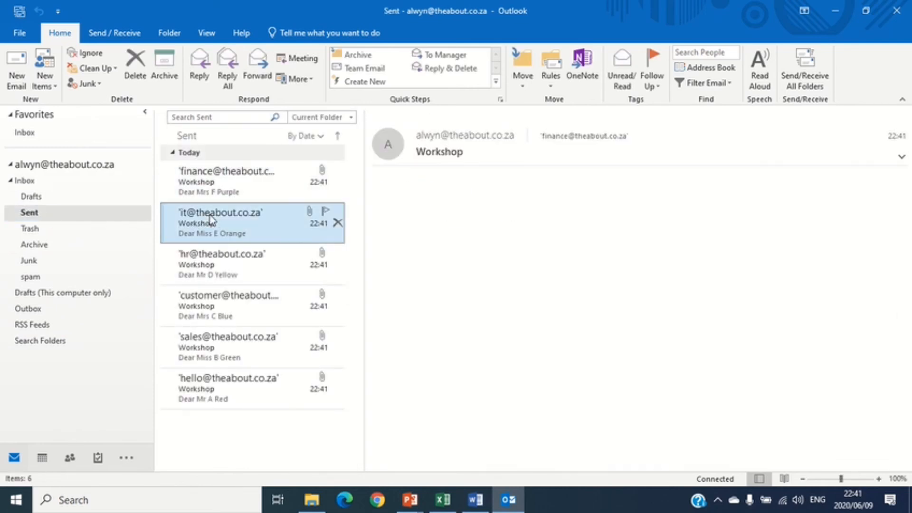
{"action": "left_click", "coordinate": [209, 260]}
{"action": "left_click", "coordinate": [207, 300]}
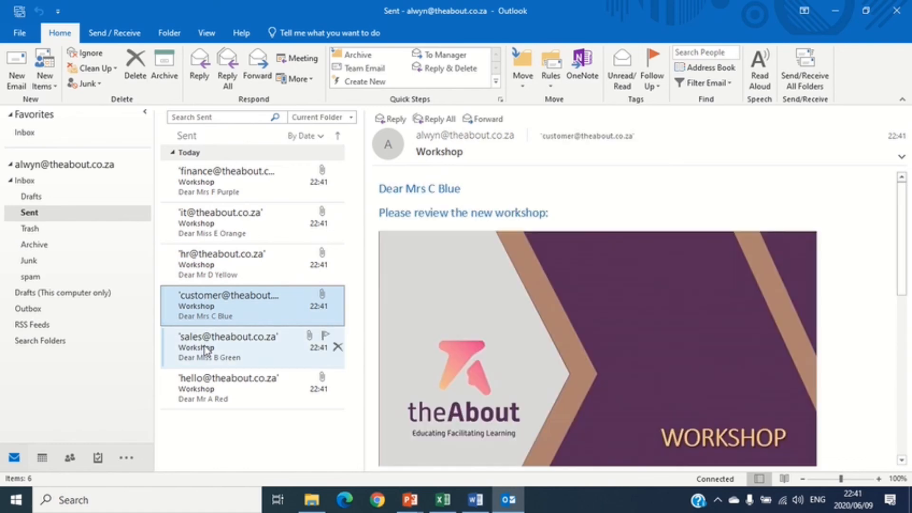
{"action": "left_click", "coordinate": [205, 351]}
{"action": "left_click", "coordinate": [204, 396]}
{"action": "left_click", "coordinate": [209, 349]}
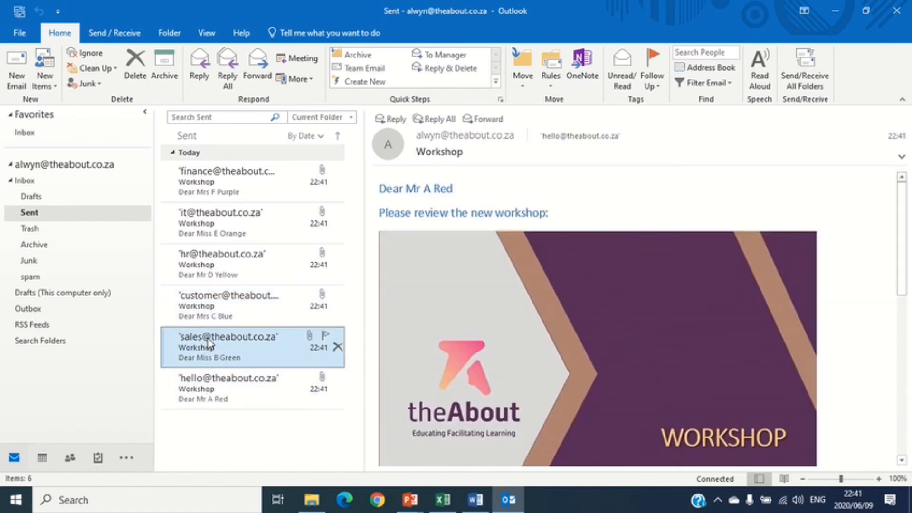
{"action": "left_click", "coordinate": [216, 306]}
{"action": "left_click", "coordinate": [221, 265]}
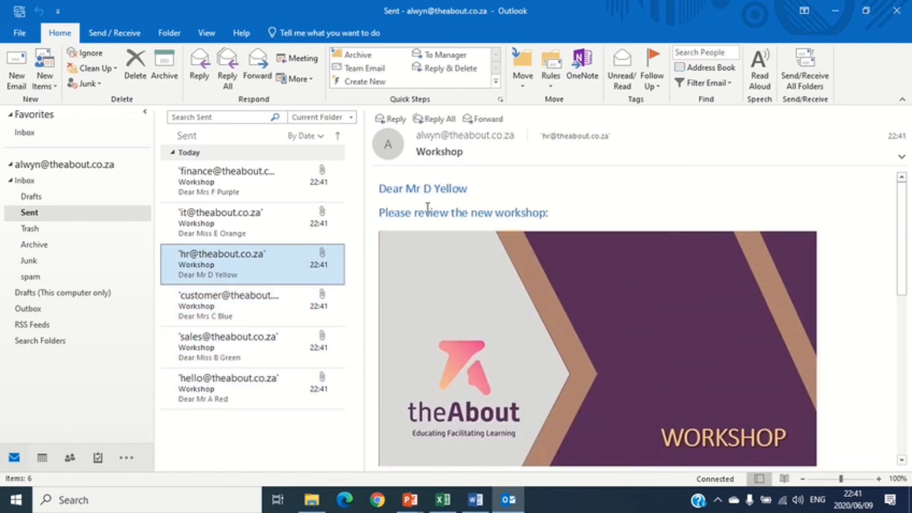